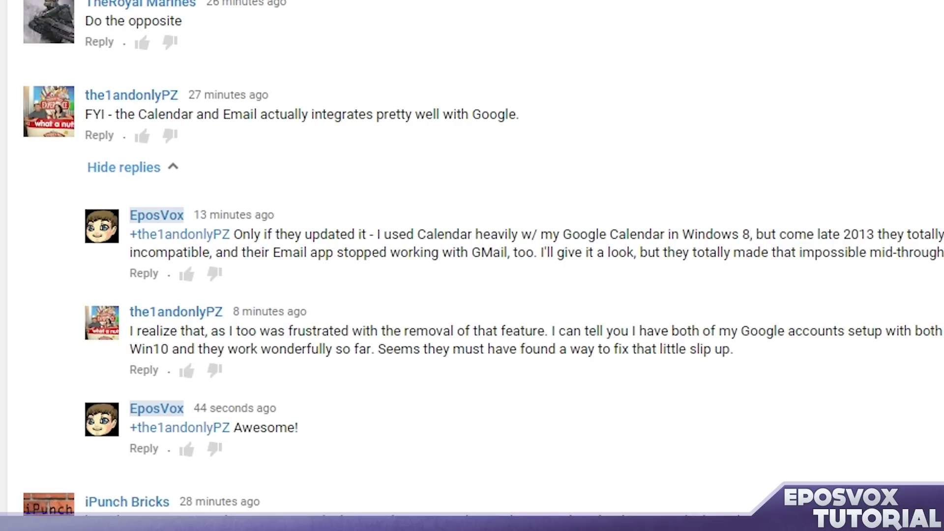
- Launch Calendar from the Start search, maximize its window, and begin first-run setup
{"action": "key", "text": "super"}
{"action": "type", "text": "calendar"}
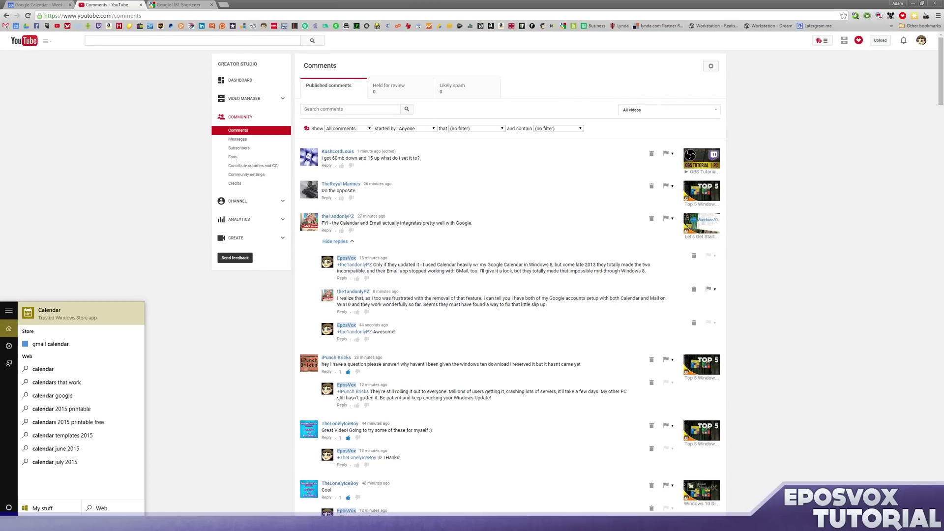
{"action": "key", "text": "Return"}
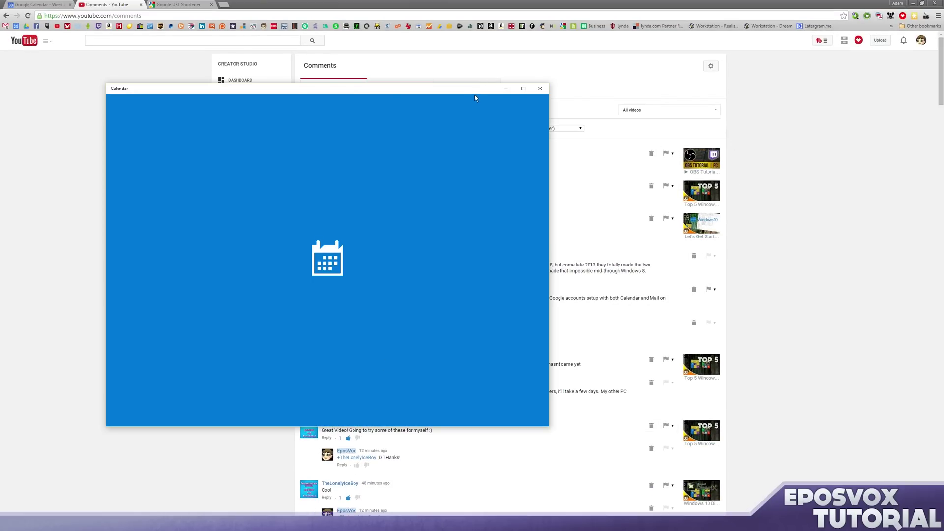
{"action": "left_click_drag", "start_coordinate": [465, 91], "coordinate": [610, 87]}
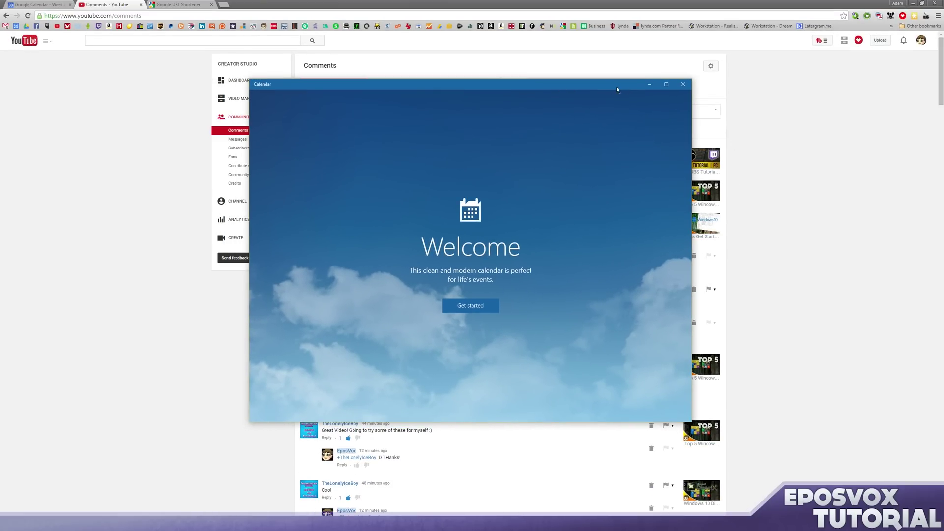
{"action": "left_click", "coordinate": [665, 86]}
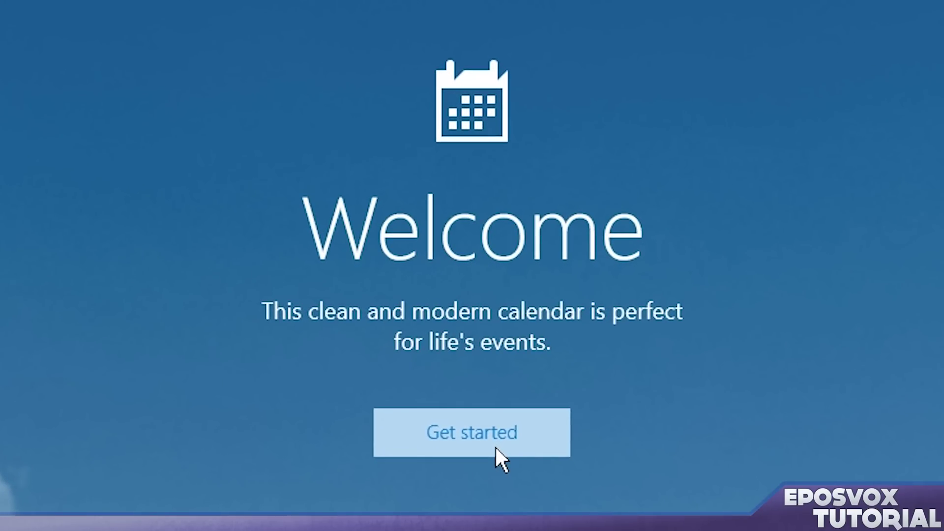
{"action": "left_click", "coordinate": [472, 442]}
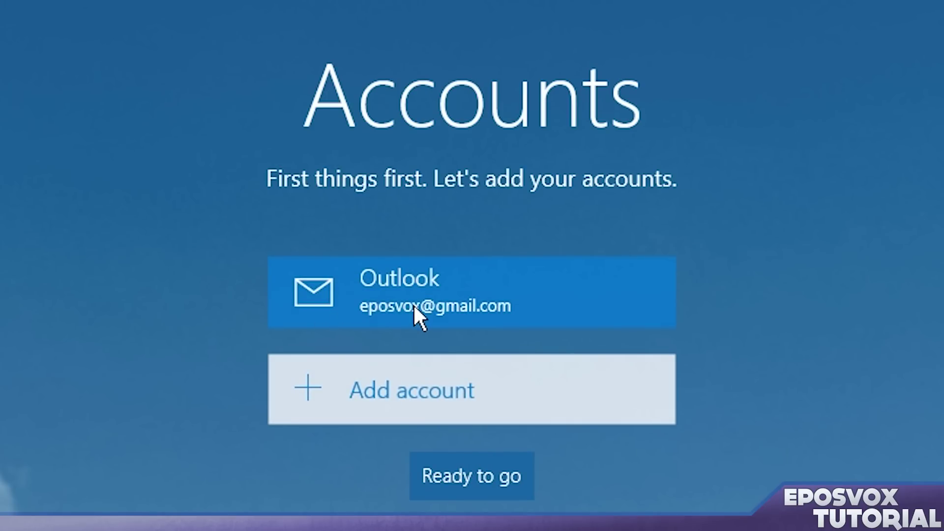
- Add a Google account by entering its Gmail address, grant Windows access, and confirm
{"action": "left_click", "coordinate": [380, 400]}
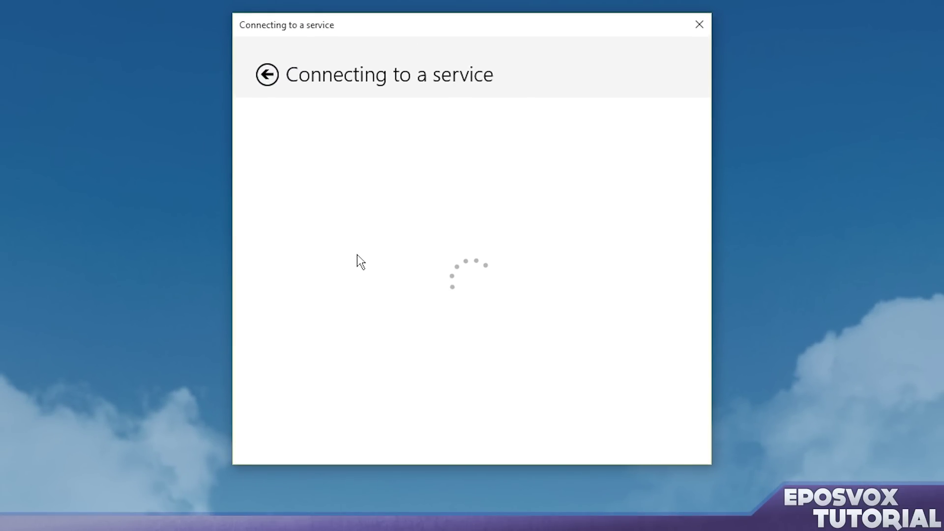
{"action": "left_click", "coordinate": [430, 288]}
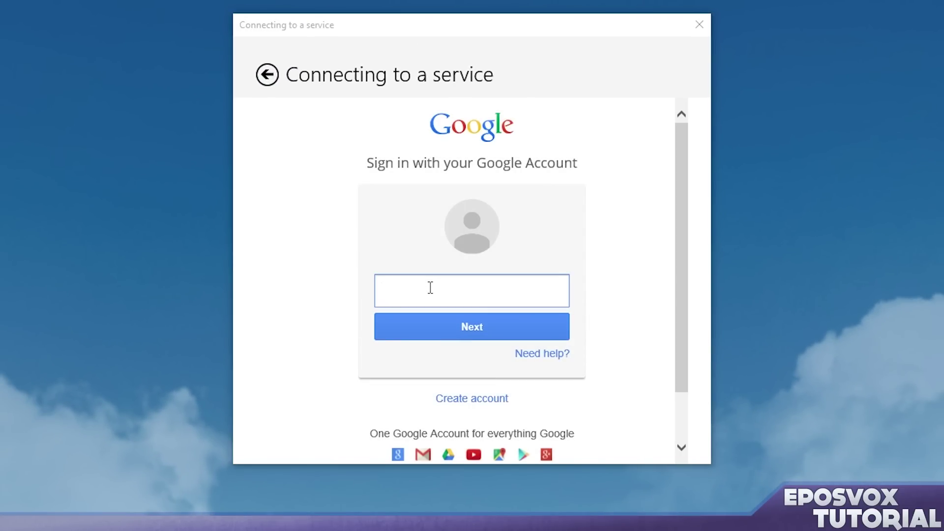
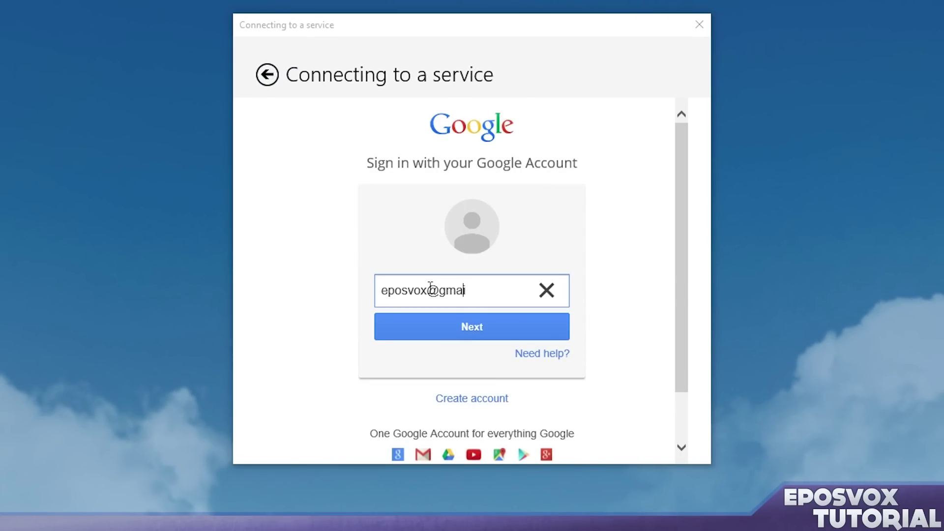
{"action": "key", "text": "Return"}
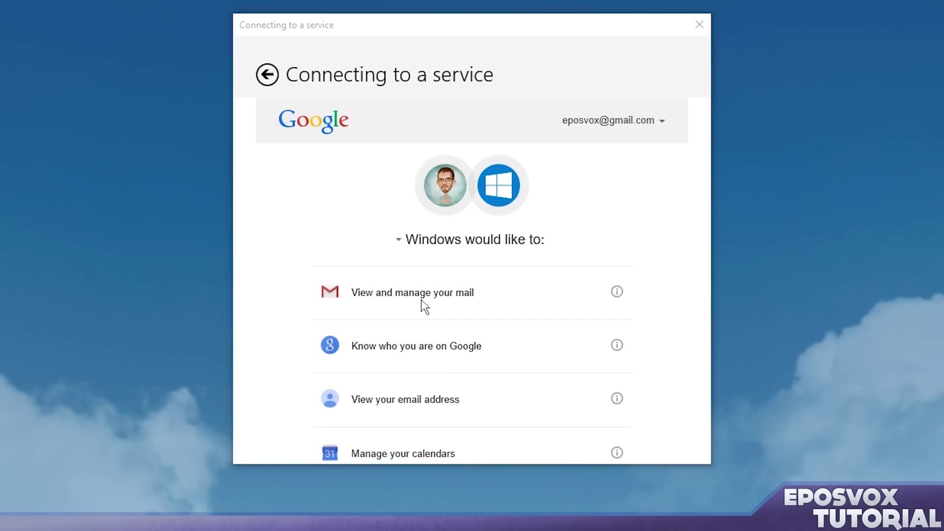
{"action": "scroll", "coordinate": [421, 304], "scroll_direction": "down", "scroll_amount": 4}
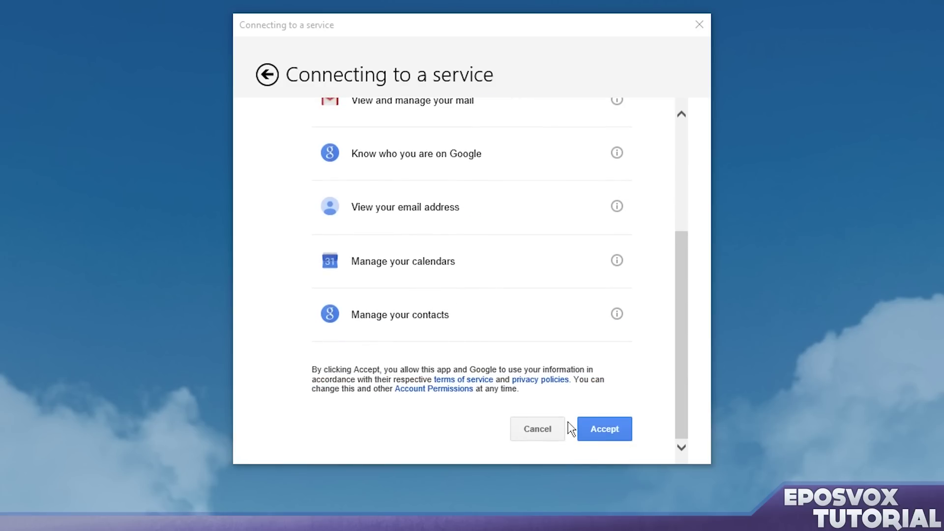
{"action": "left_click", "coordinate": [590, 430]}
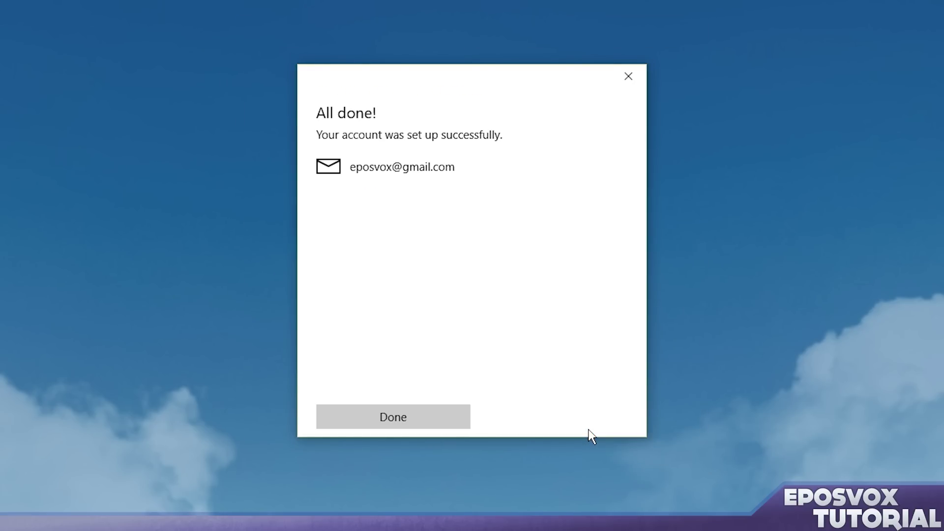
{"action": "left_click", "coordinate": [414, 423]}
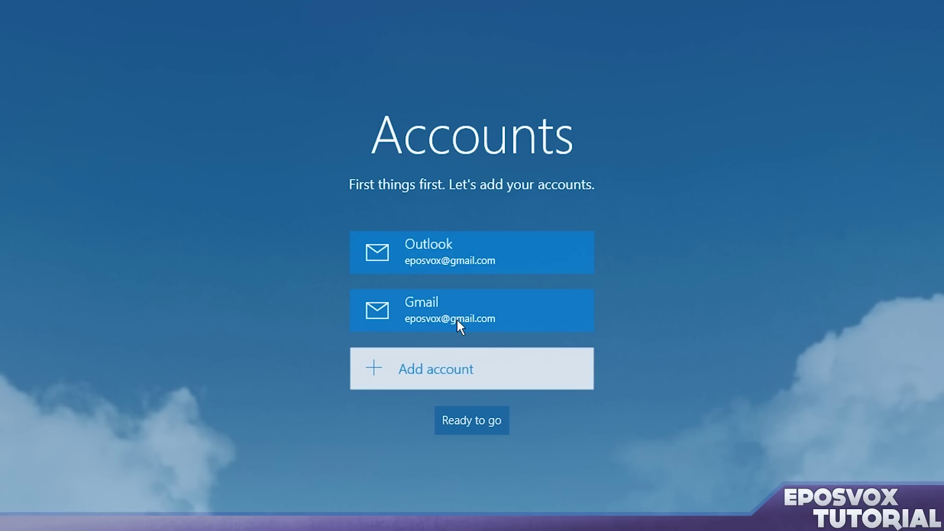
- Skip adding another account and finish setup to open the calendar
{"action": "left_click", "coordinate": [446, 378]}
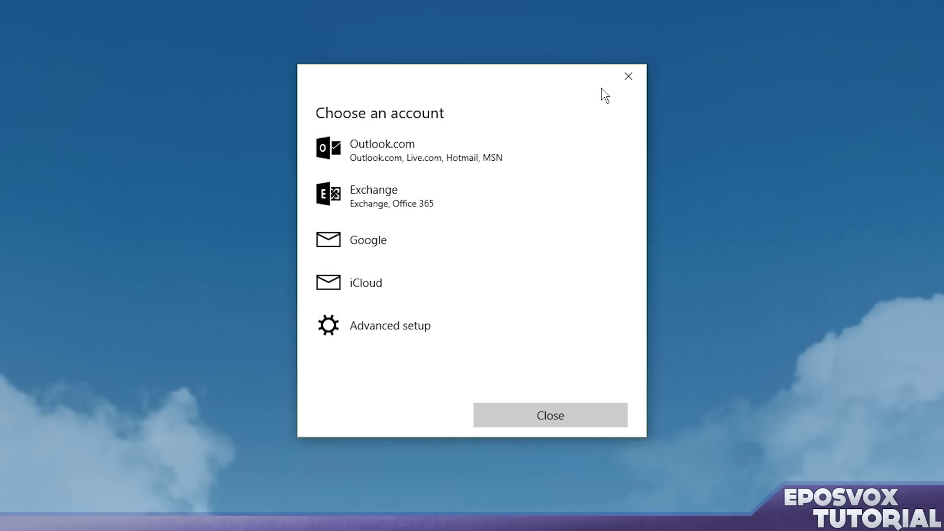
{"action": "left_click", "coordinate": [619, 78]}
{"action": "left_click", "coordinate": [480, 416]}
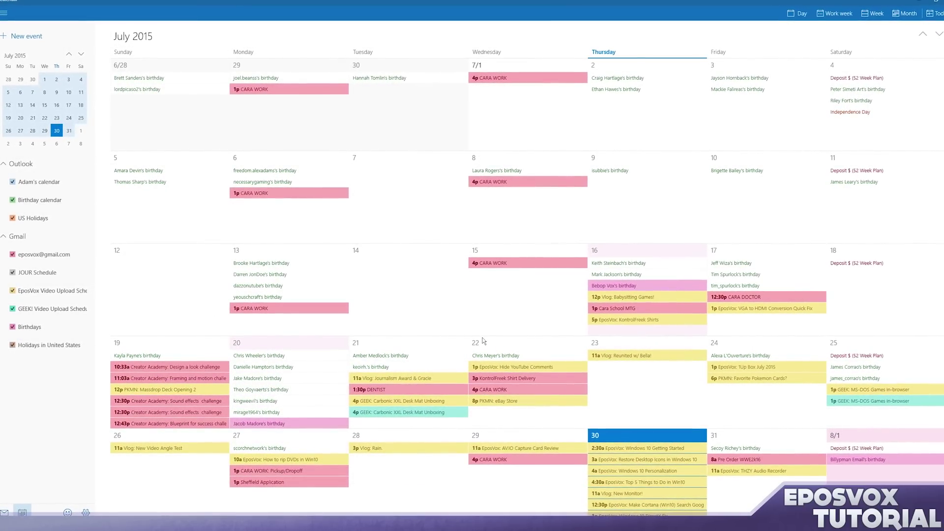
- Scroll through the July 2015 month view to review the Gmail and Outlook events
{"action": "scroll", "coordinate": [481, 339], "scroll_direction": "down", "scroll_amount": 2}
{"action": "scroll", "coordinate": [485, 341], "scroll_direction": "down", "scroll_amount": 4}
{"action": "scroll", "coordinate": [487, 342], "scroll_direction": "up", "scroll_amount": 4}
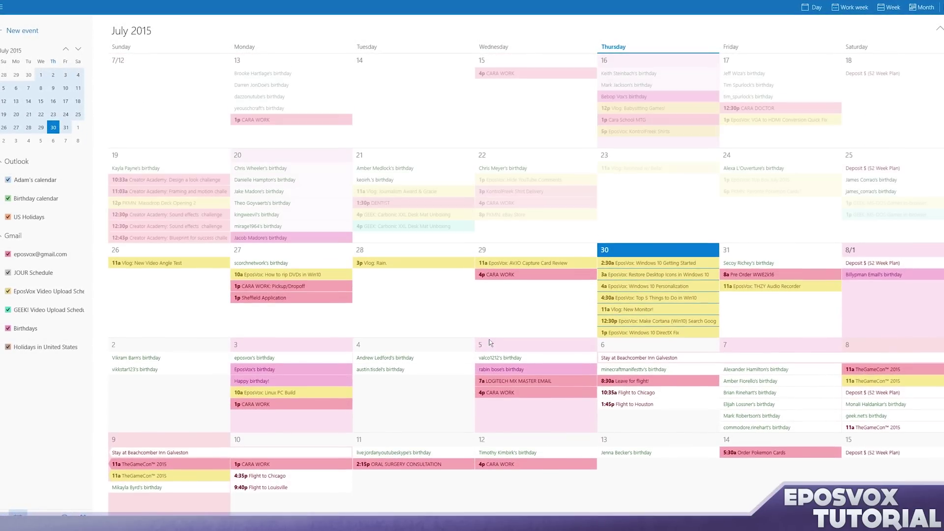
{"action": "scroll", "coordinate": [489, 343], "scroll_direction": "up", "scroll_amount": 2}
{"action": "scroll", "coordinate": [491, 340], "scroll_direction": "down", "scroll_amount": 2}
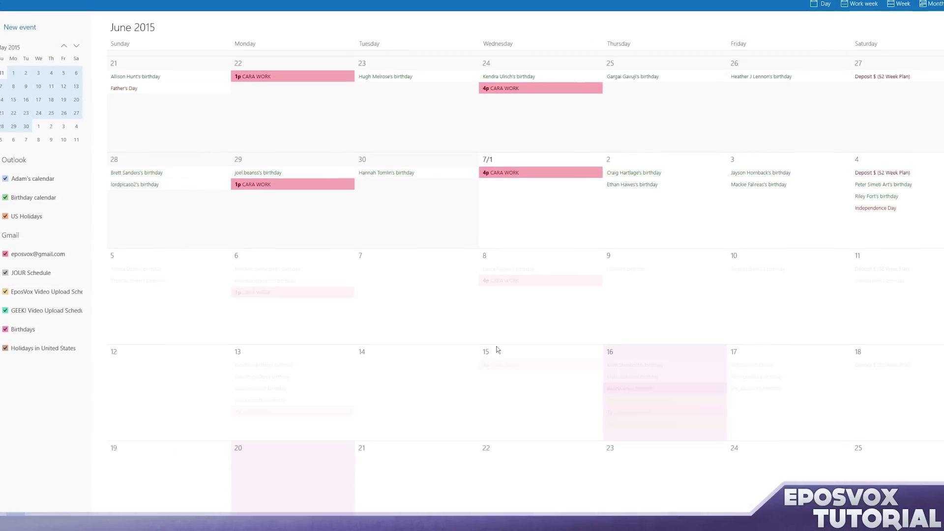
{"action": "scroll", "coordinate": [500, 348], "scroll_direction": "down", "scroll_amount": 1}
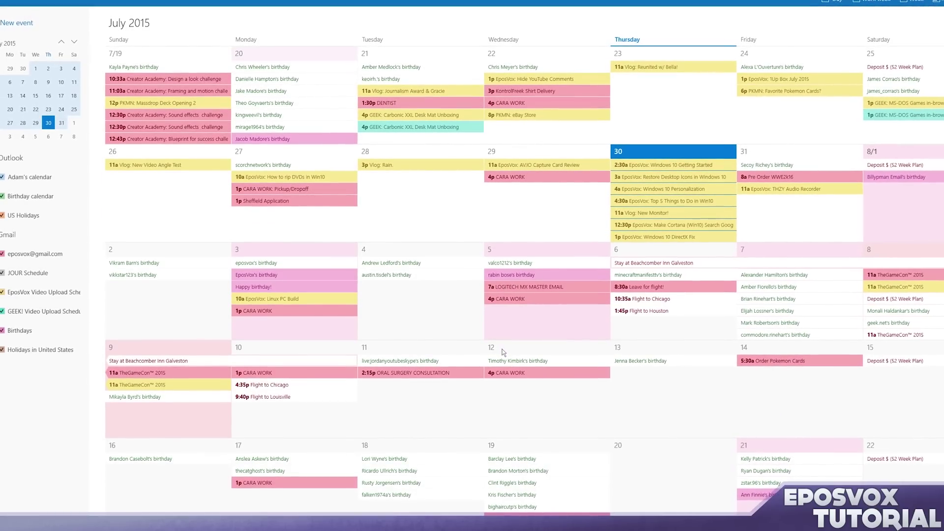
{"action": "scroll", "coordinate": [474, 342], "scroll_direction": "up", "scroll_amount": 1}
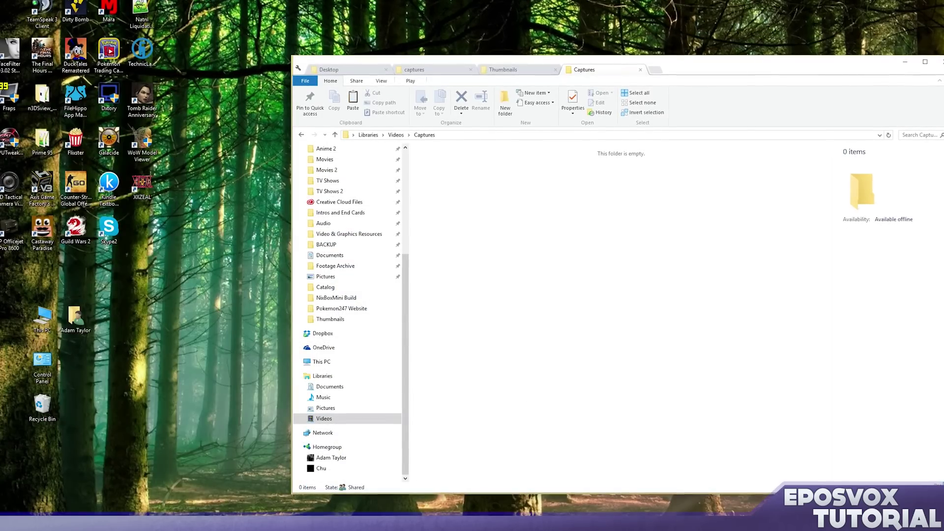
- In Settings > Personalization > Lock screen, make Calendar the detailed-status app
{"action": "key", "text": "super"}
{"action": "key", "text": "super+i"}
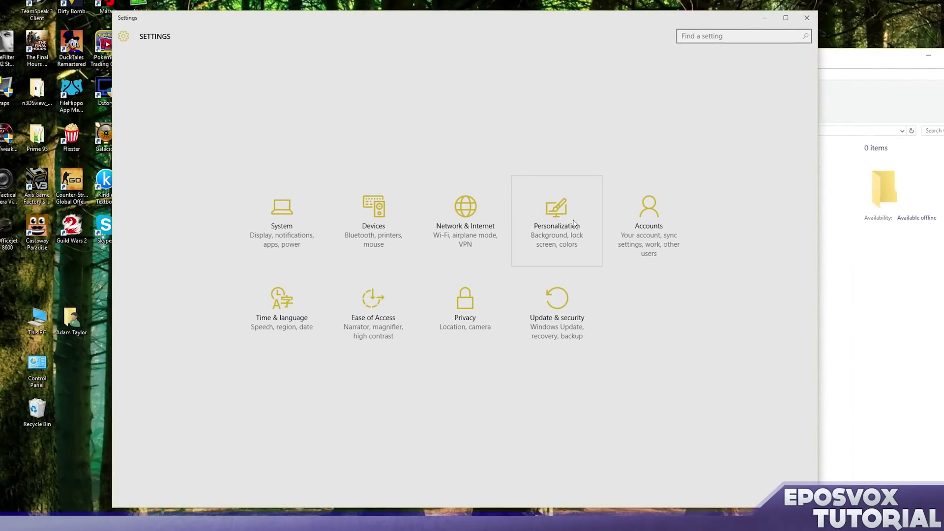
{"action": "left_click", "coordinate": [524, 232]}
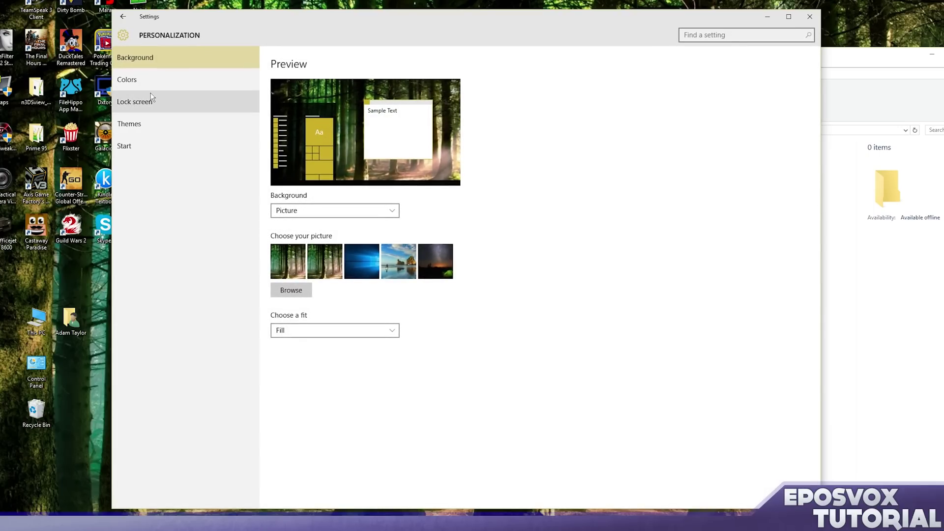
{"action": "left_click", "coordinate": [221, 102]}
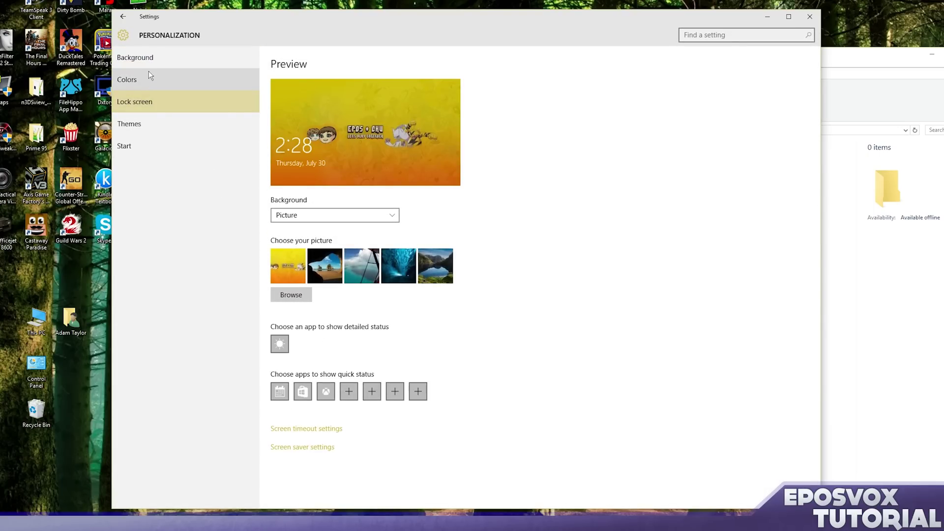
{"action": "left_click", "coordinate": [283, 346]}
{"action": "left_click", "coordinate": [300, 392]}
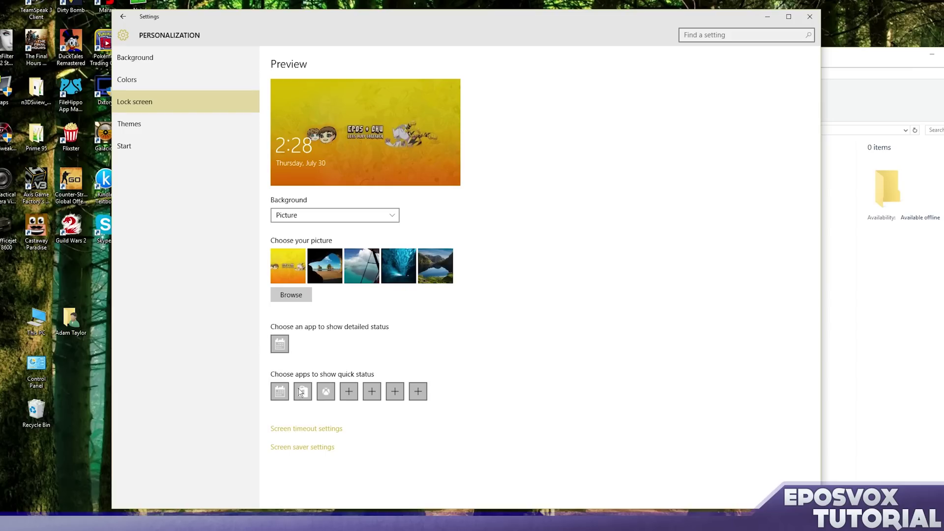
- Set Weather in the first lock-screen quick-status slot and Mail in the fourth
{"action": "left_click", "coordinate": [347, 393]}
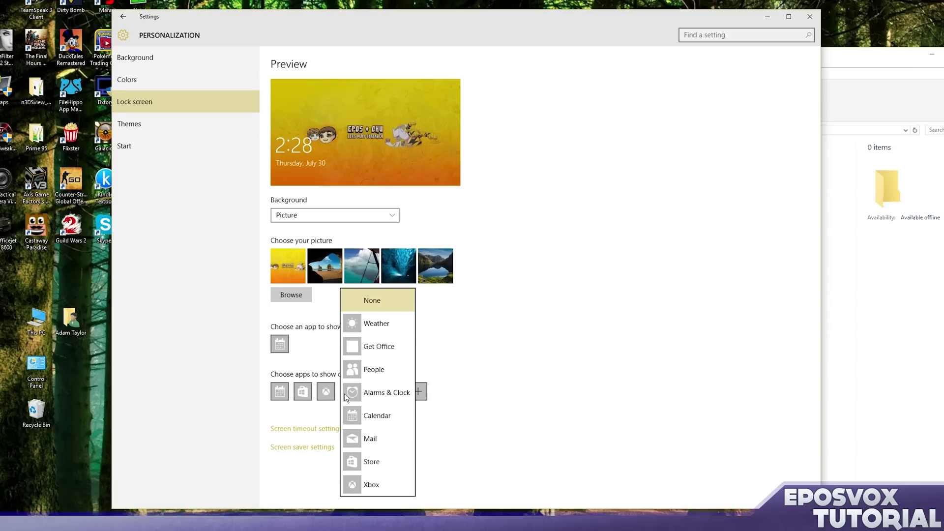
{"action": "left_click", "coordinate": [352, 323]}
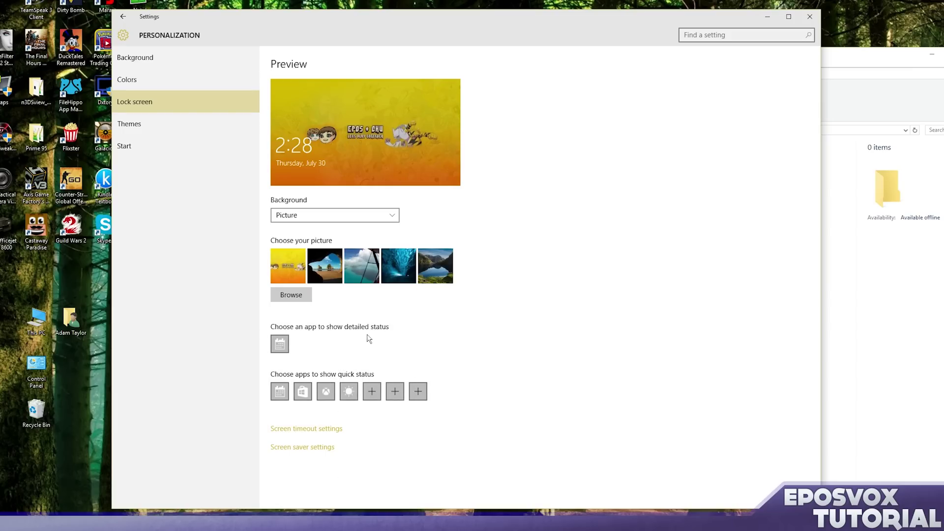
{"action": "left_click", "coordinate": [281, 391]}
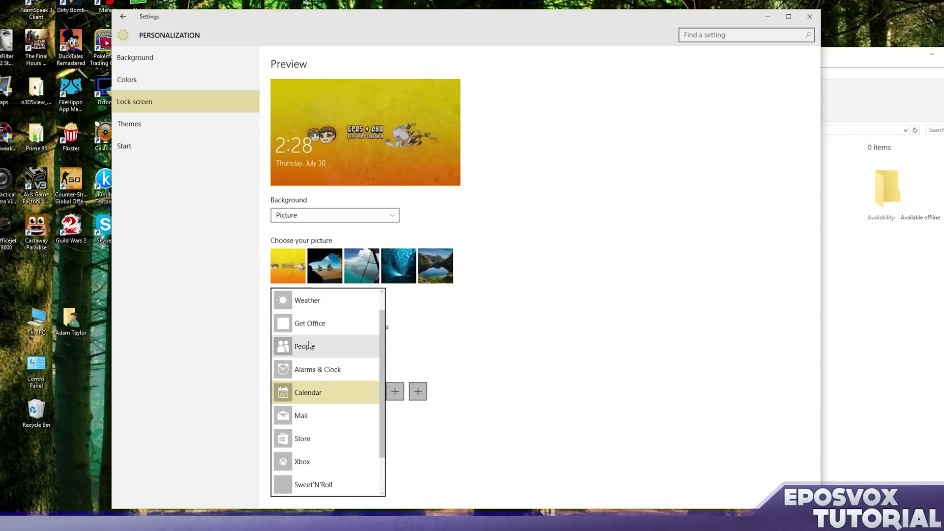
{"action": "left_click", "coordinate": [315, 303]}
{"action": "left_click", "coordinate": [350, 386]}
{"action": "scroll", "coordinate": [361, 386], "scroll_direction": "down", "scroll_amount": 2}
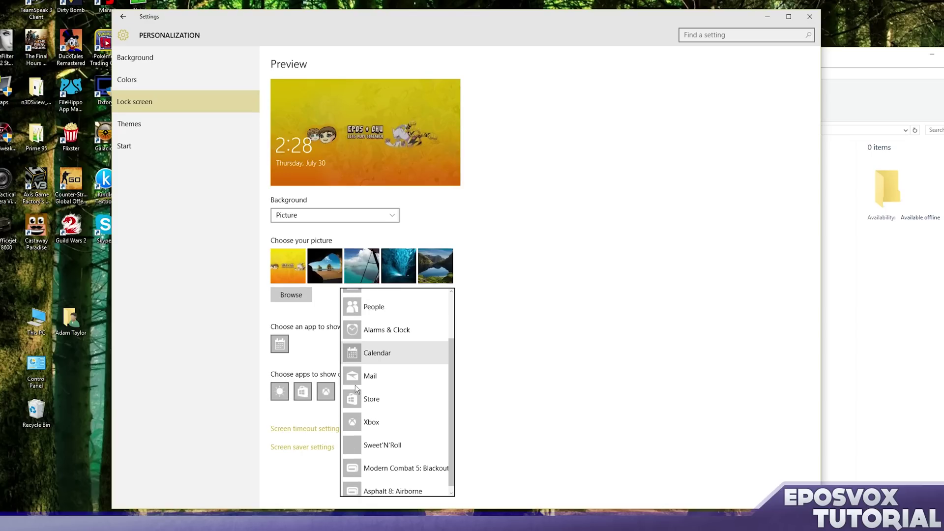
{"action": "left_click", "coordinate": [362, 386]}
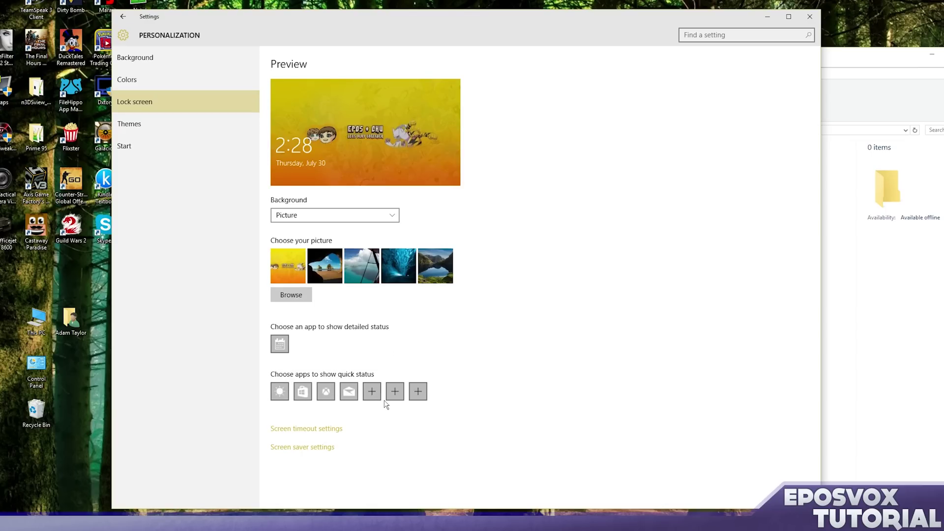
- Leave the remaining quick-status slot unchanged, return to the Settings home, and close Settings
{"action": "left_click", "coordinate": [374, 399]}
{"action": "scroll", "coordinate": [402, 418], "scroll_direction": "down", "scroll_amount": 2}
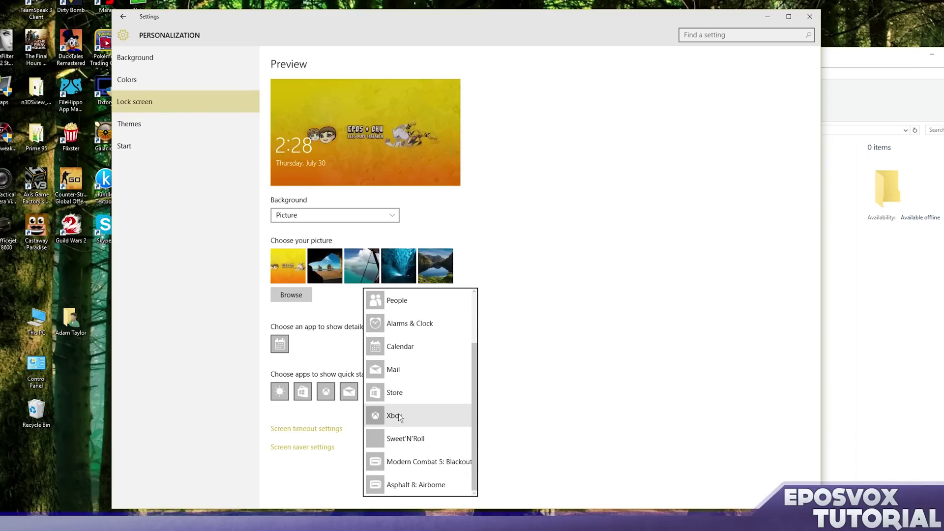
{"action": "scroll", "coordinate": [402, 419], "scroll_direction": "up", "scroll_amount": 2}
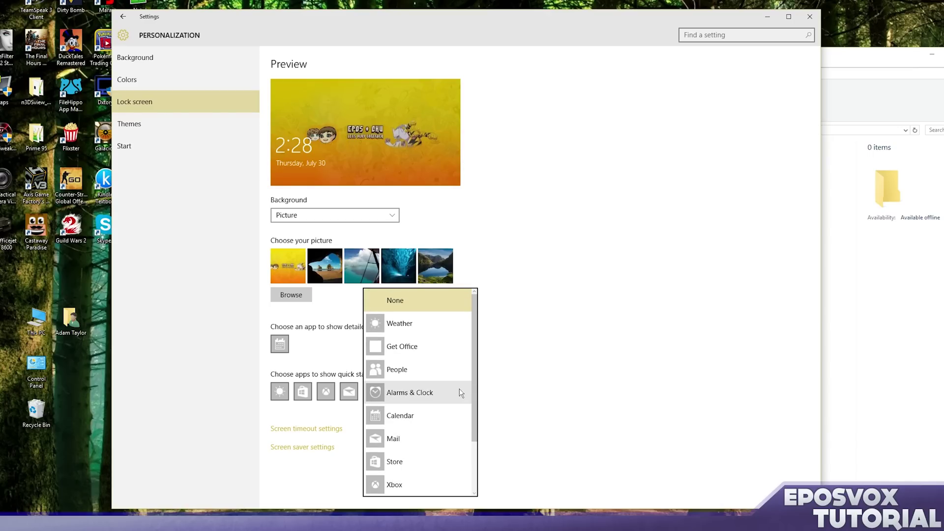
{"action": "left_click", "coordinate": [511, 377]}
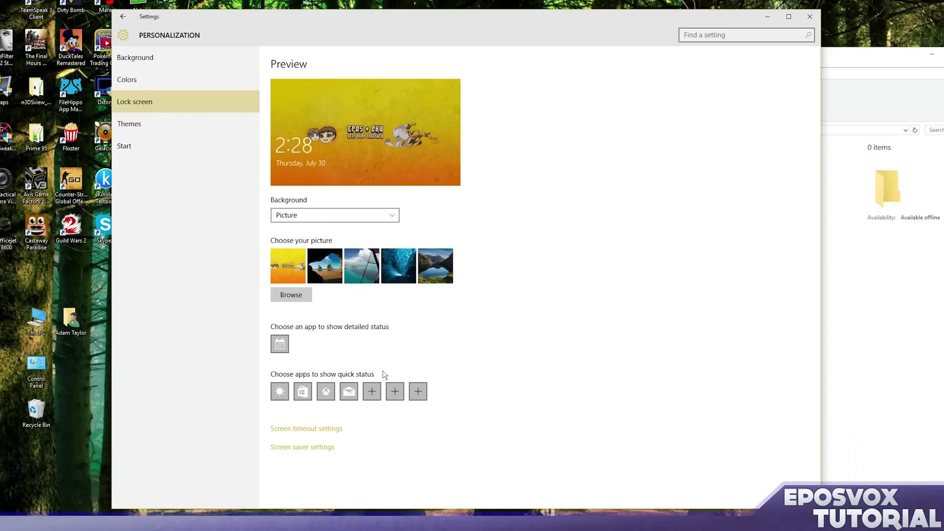
{"action": "left_click", "coordinate": [131, 19]}
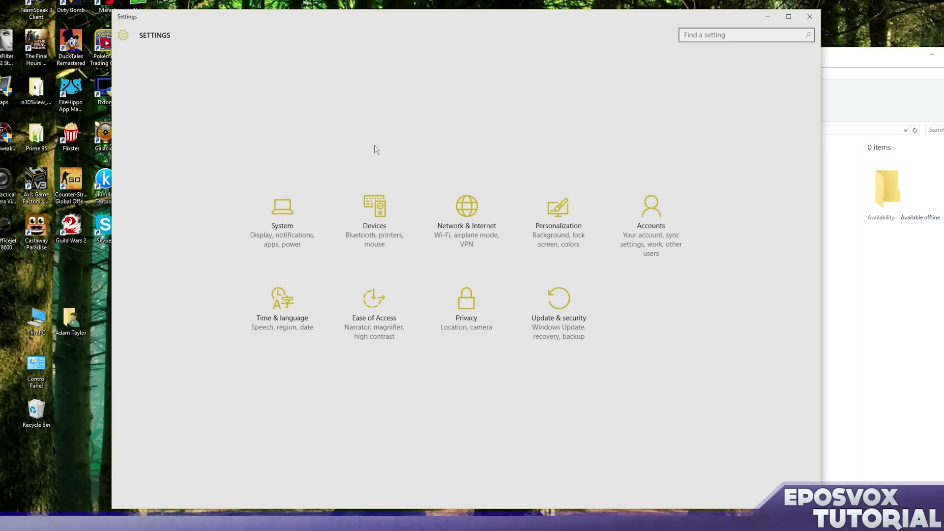
{"action": "left_click", "coordinate": [810, 16]}
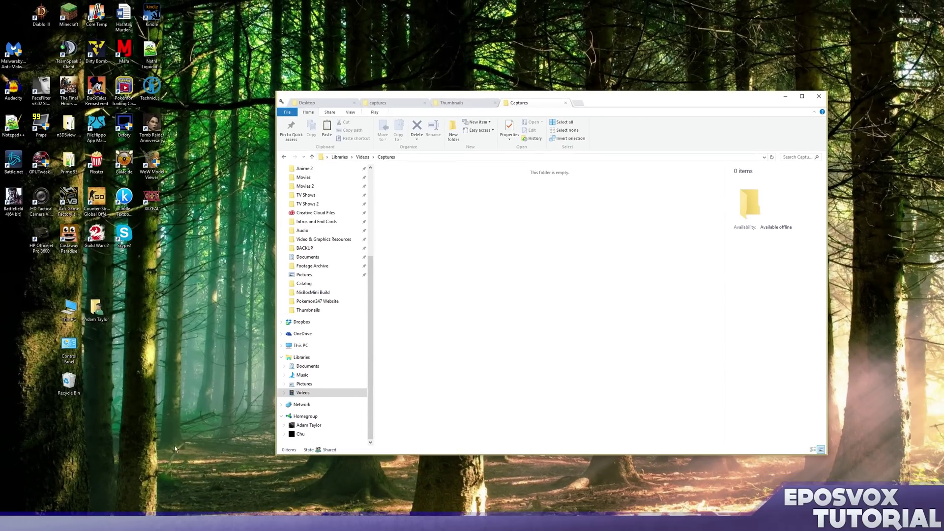
- Launch Mail, maximize it, and complete setup with the Outlook and Gmail accounts to reach the inbox
{"action": "key", "text": "super"}
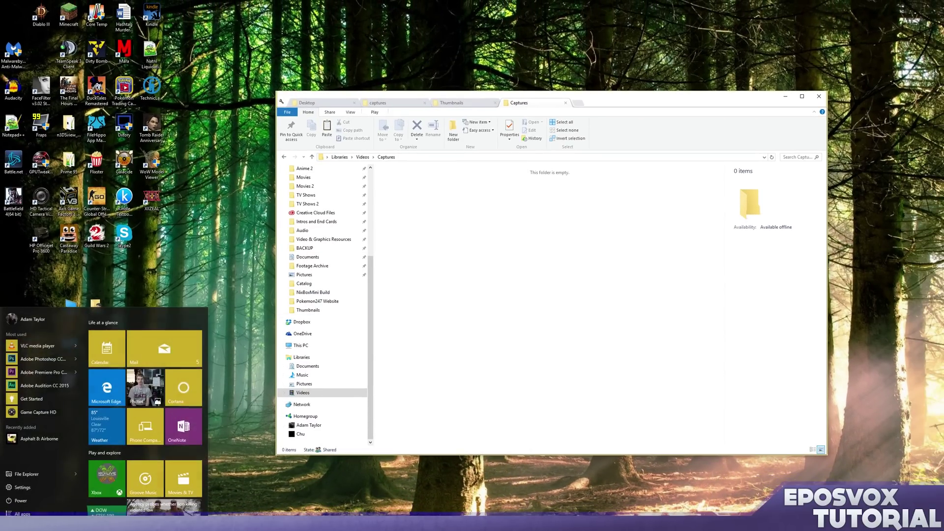
{"action": "left_click", "coordinate": [137, 347]}
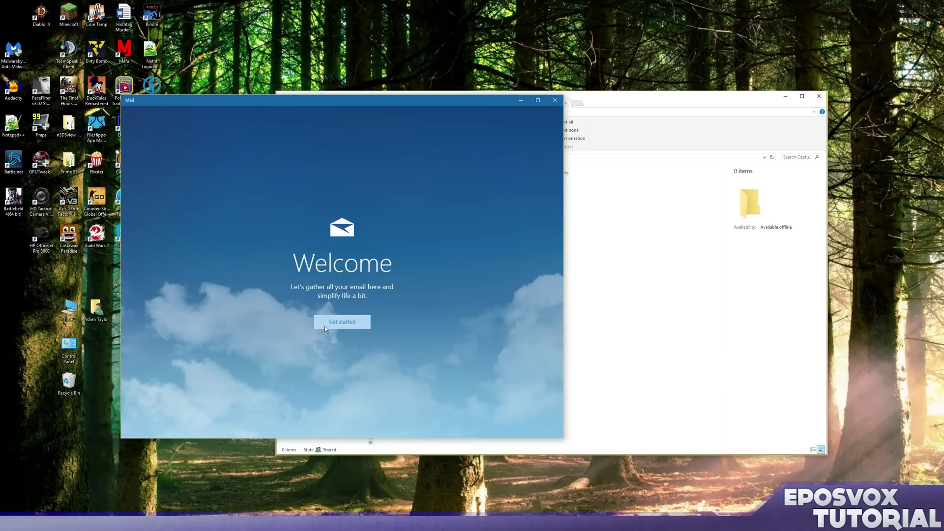
{"action": "left_click", "coordinate": [538, 100]}
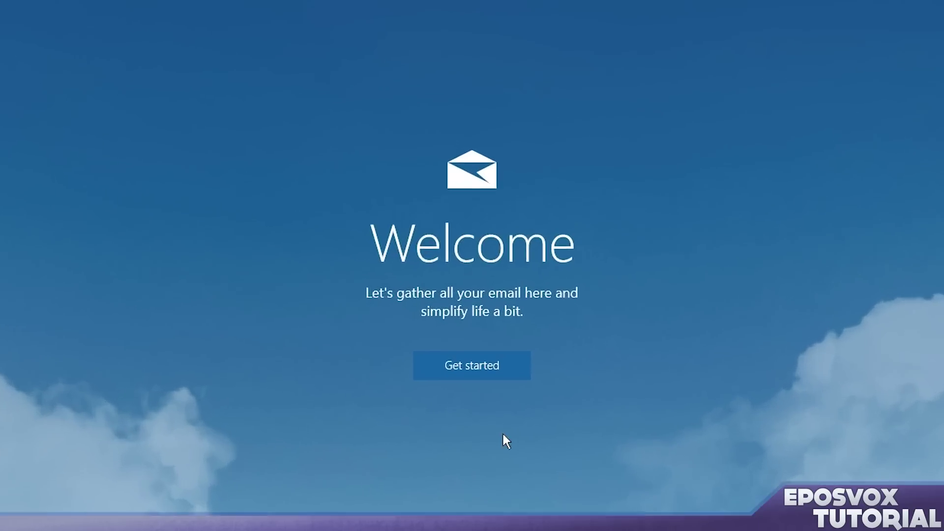
{"action": "key", "text": "Return"}
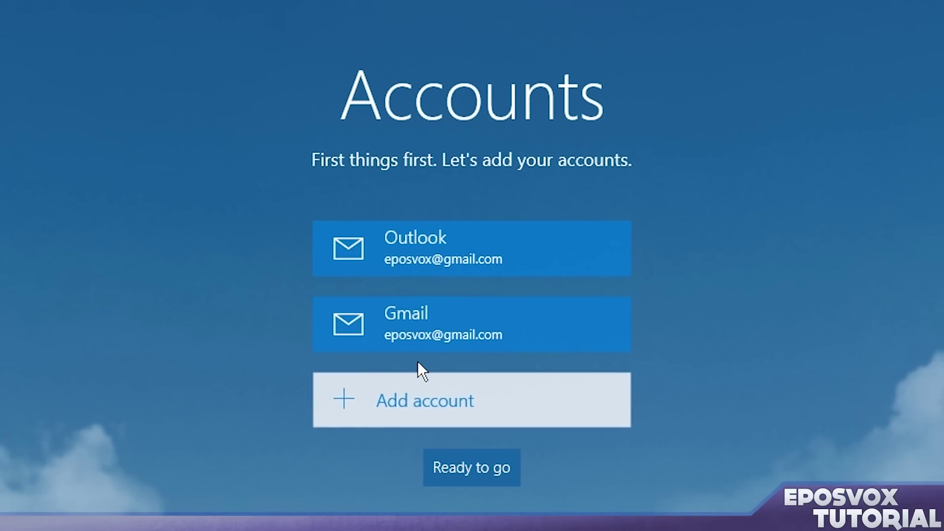
{"action": "left_click", "coordinate": [469, 467]}
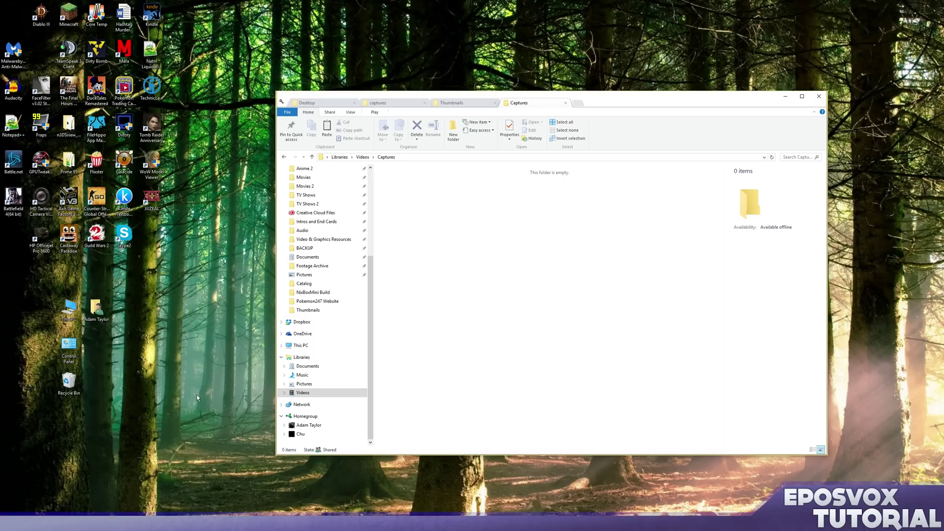
- Reopen Calendar from its Start tile and allow it to use your location
{"action": "key", "text": "super"}
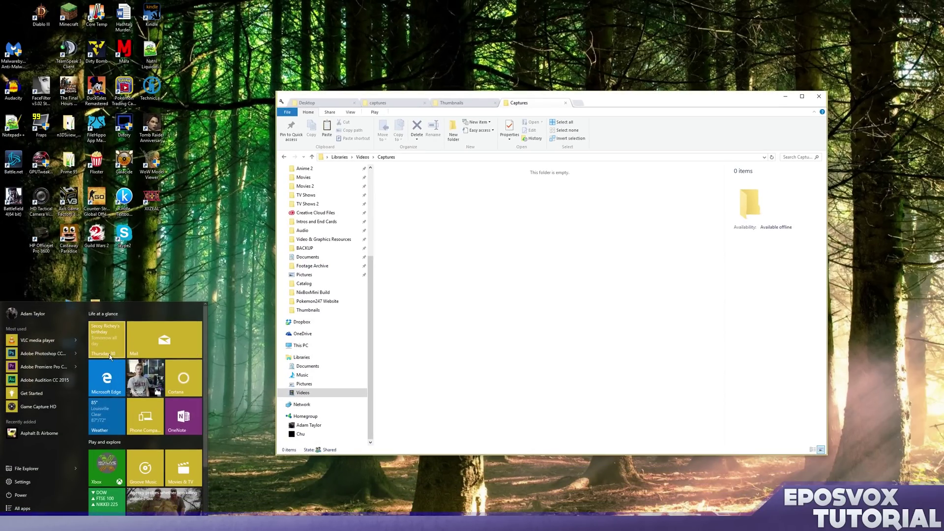
{"action": "left_click", "coordinate": [107, 339]}
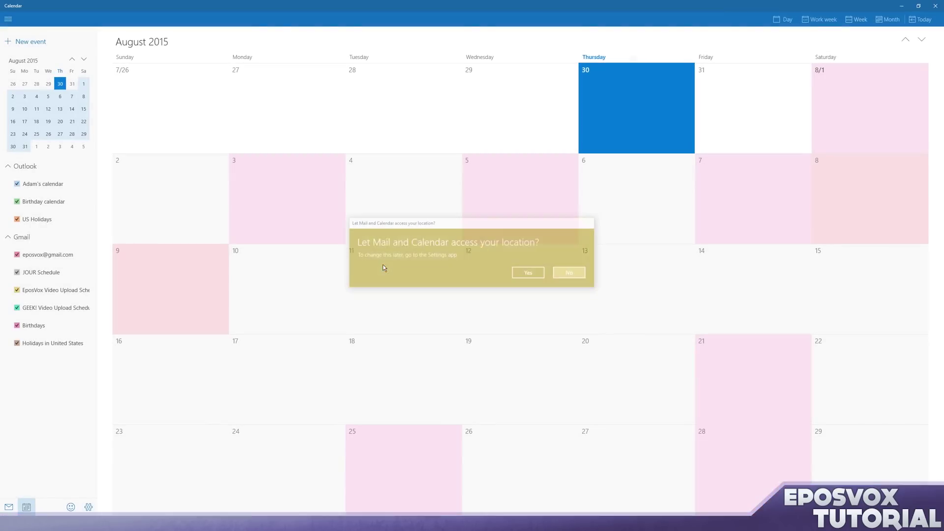
{"action": "left_click", "coordinate": [526, 276]}
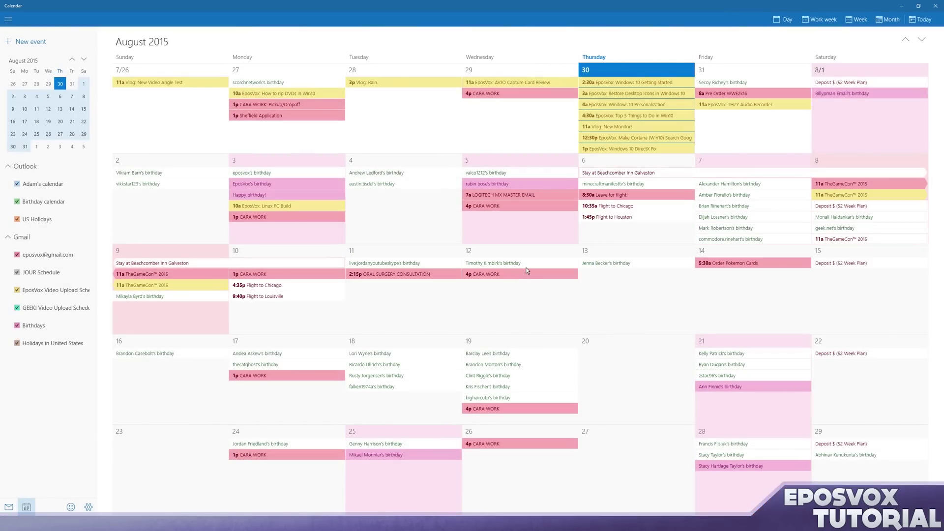